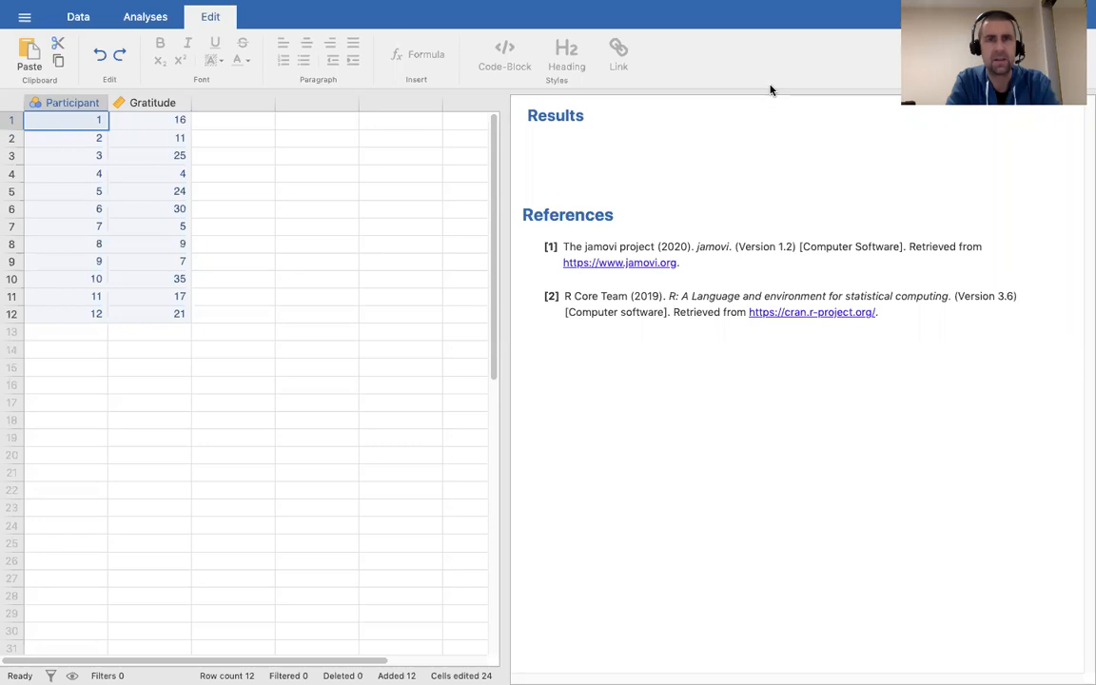
Look at the application settings, then close them and return to the data.
mouse_move(771, 2)
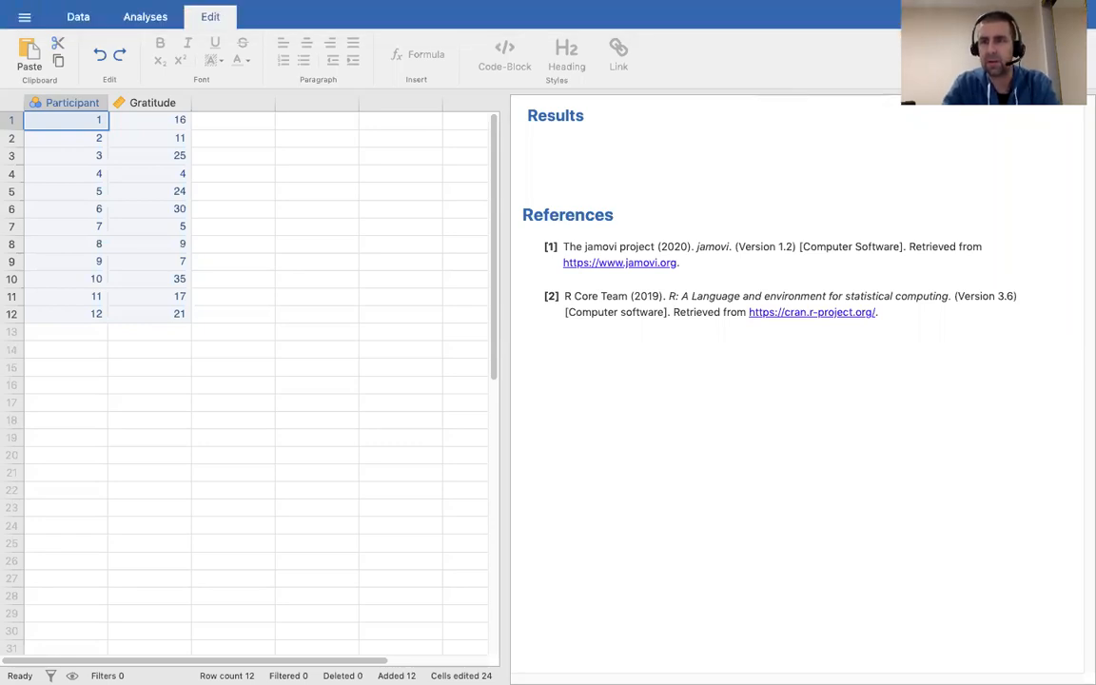
click(1079, 17)
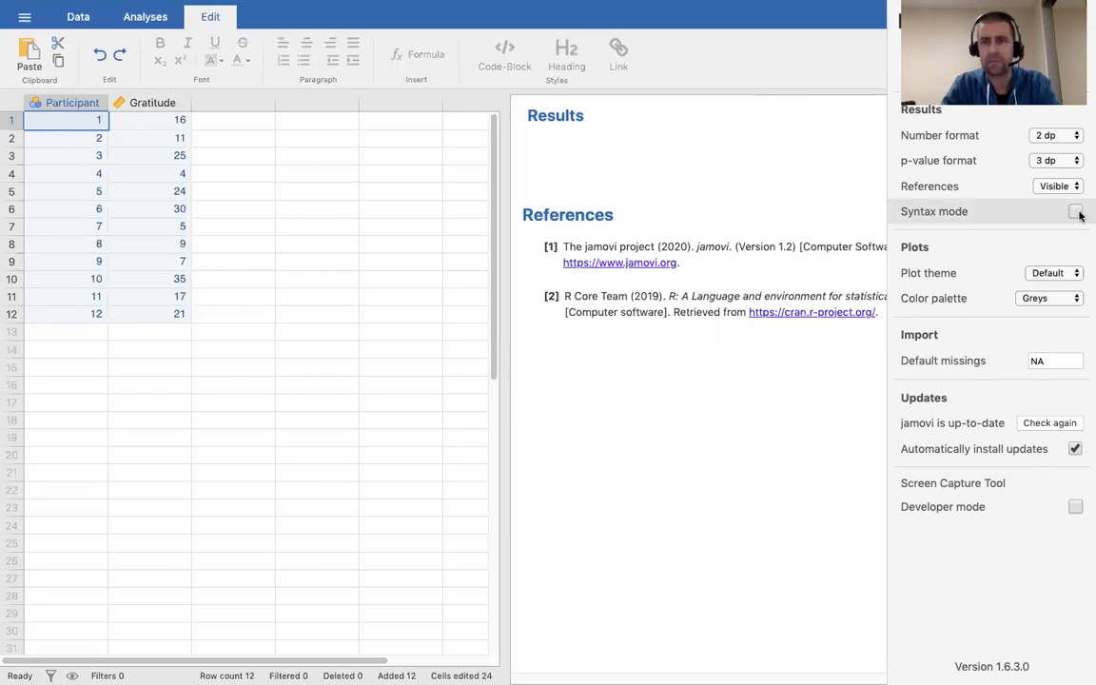
click(843, 281)
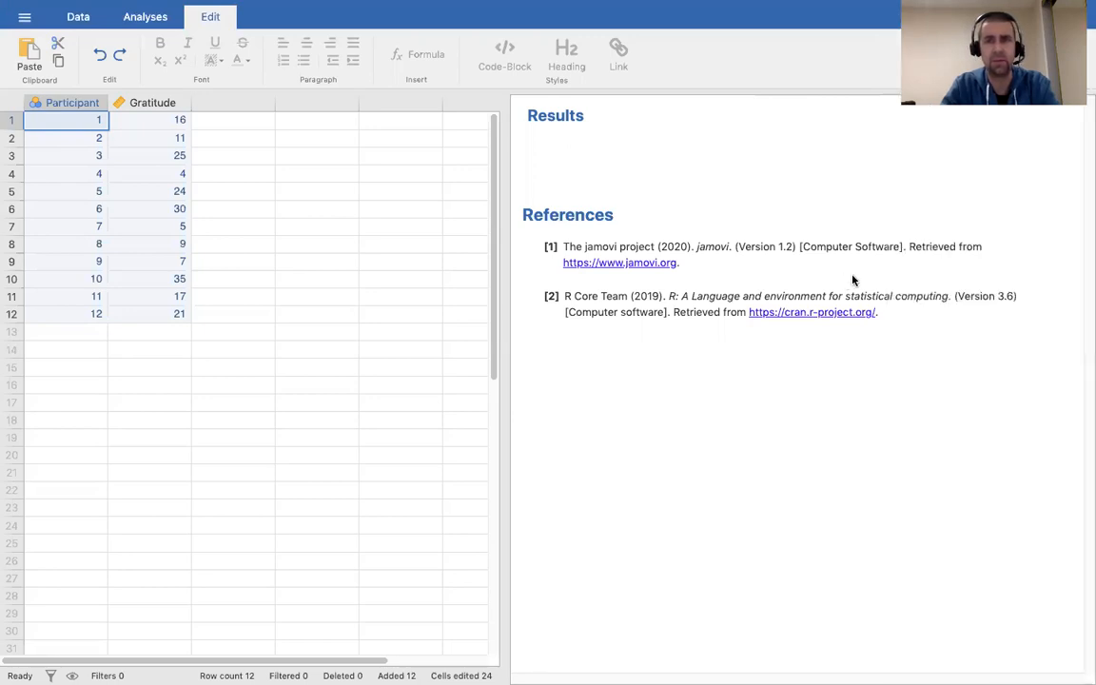
Inspect the Participant and Gratitude setups, confirming Gratitude is Continuous, Integer, with no missing values.
double_click(154, 108)
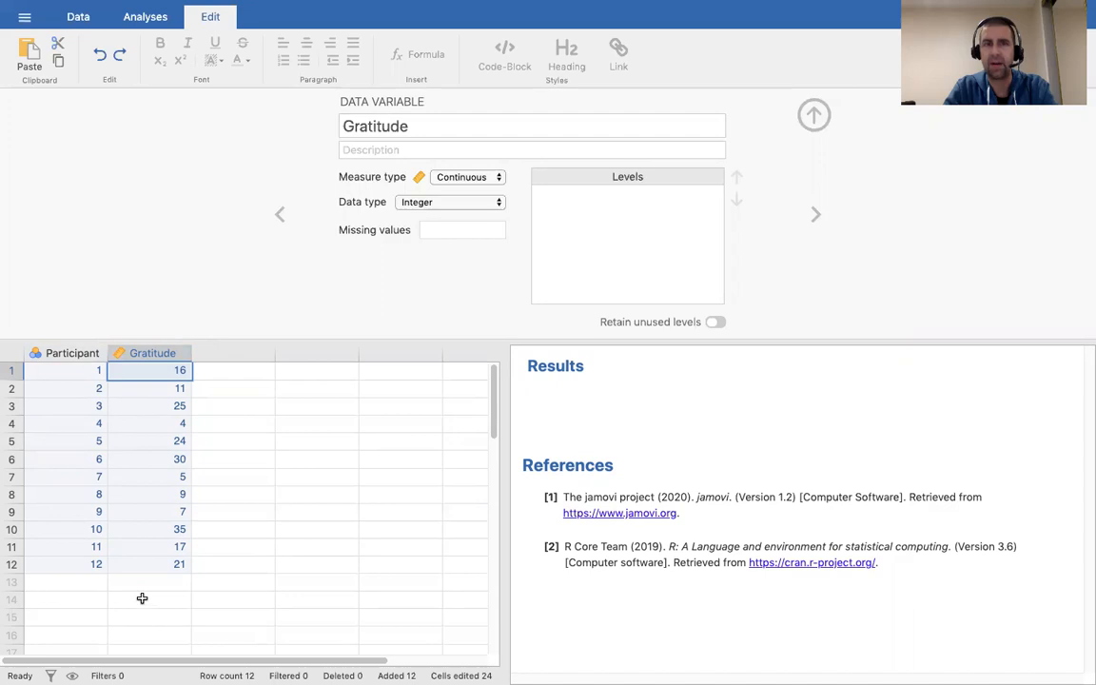
click(70, 350)
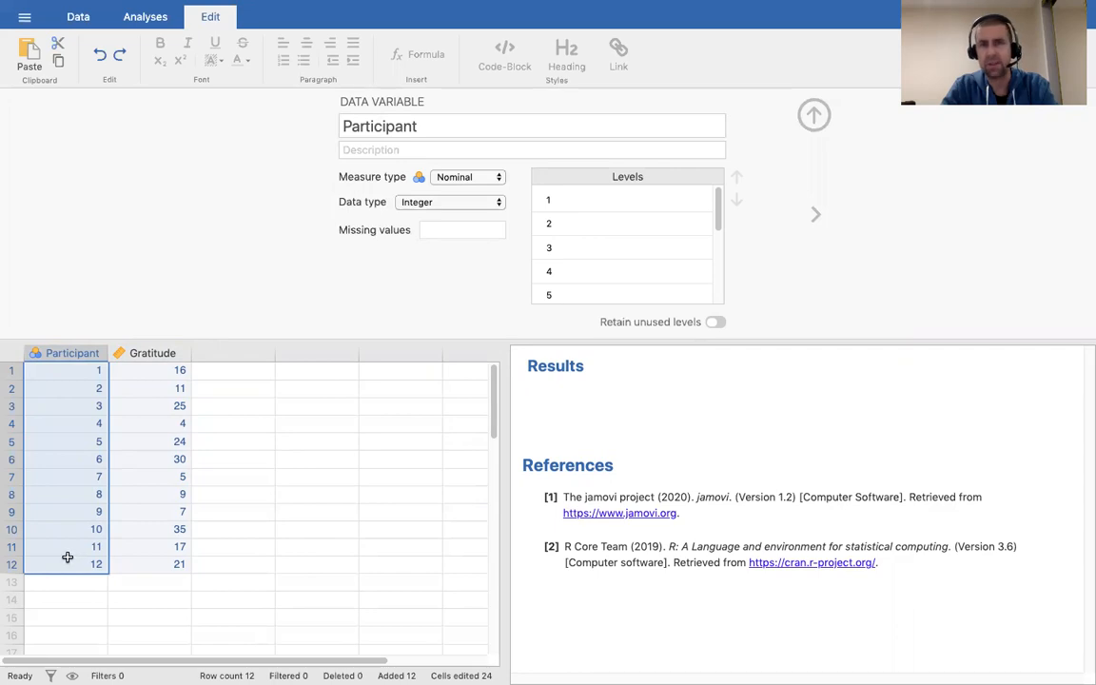
click(73, 459)
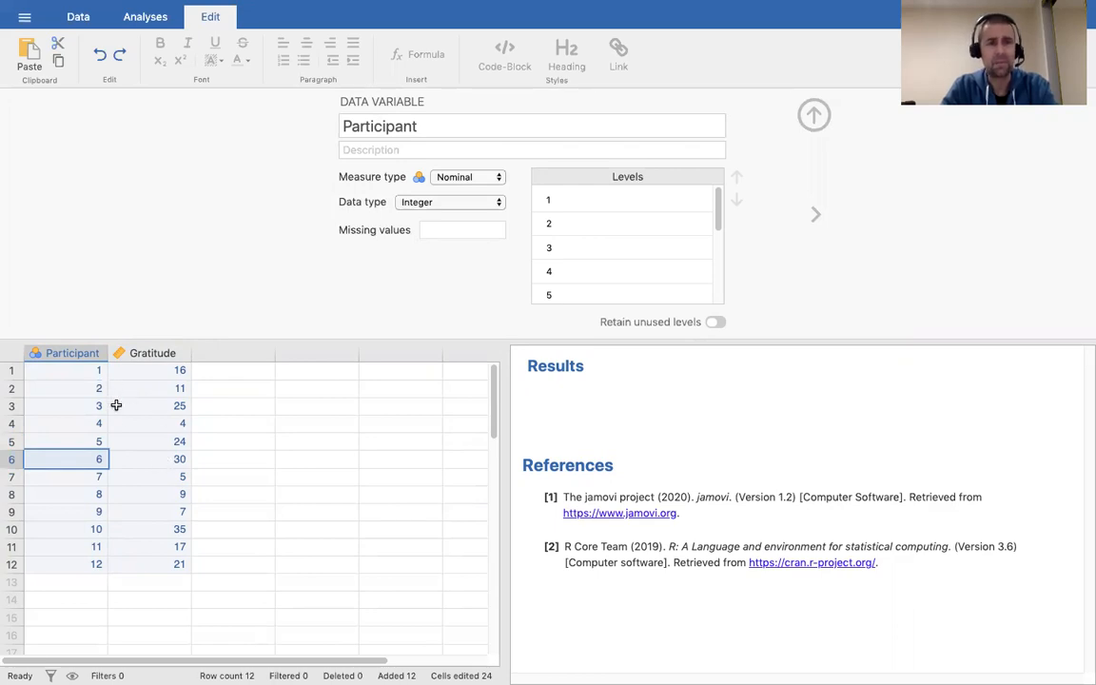
click(152, 354)
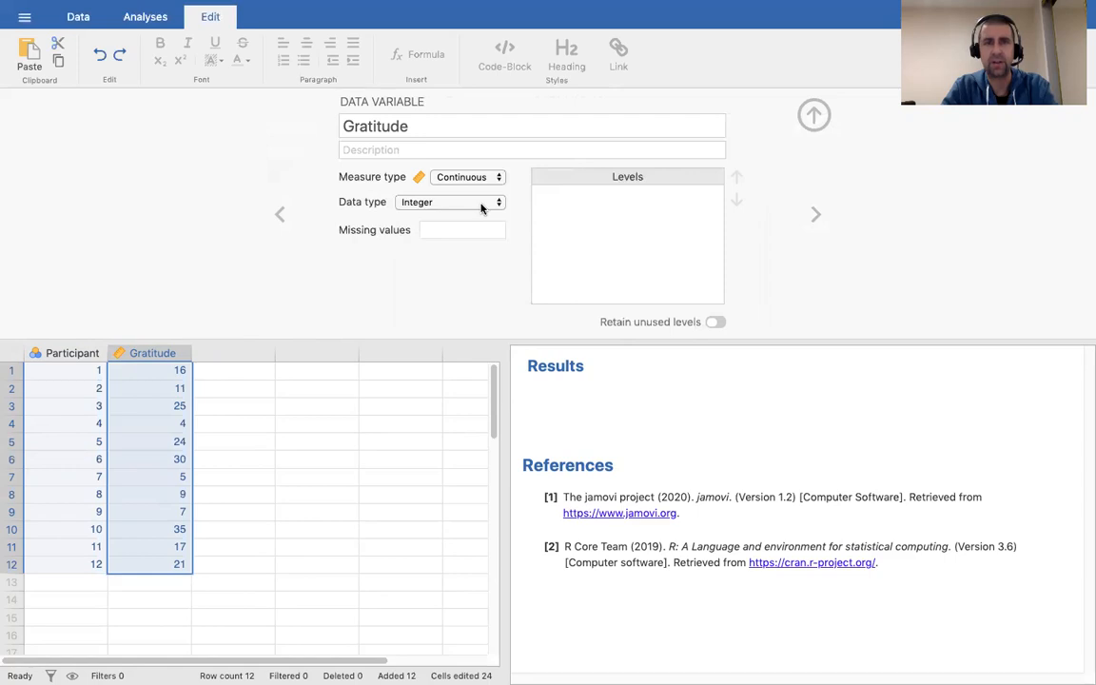
Leave the variable setup and show the Analyses ribbon's Exploration list.
click(85, 23)
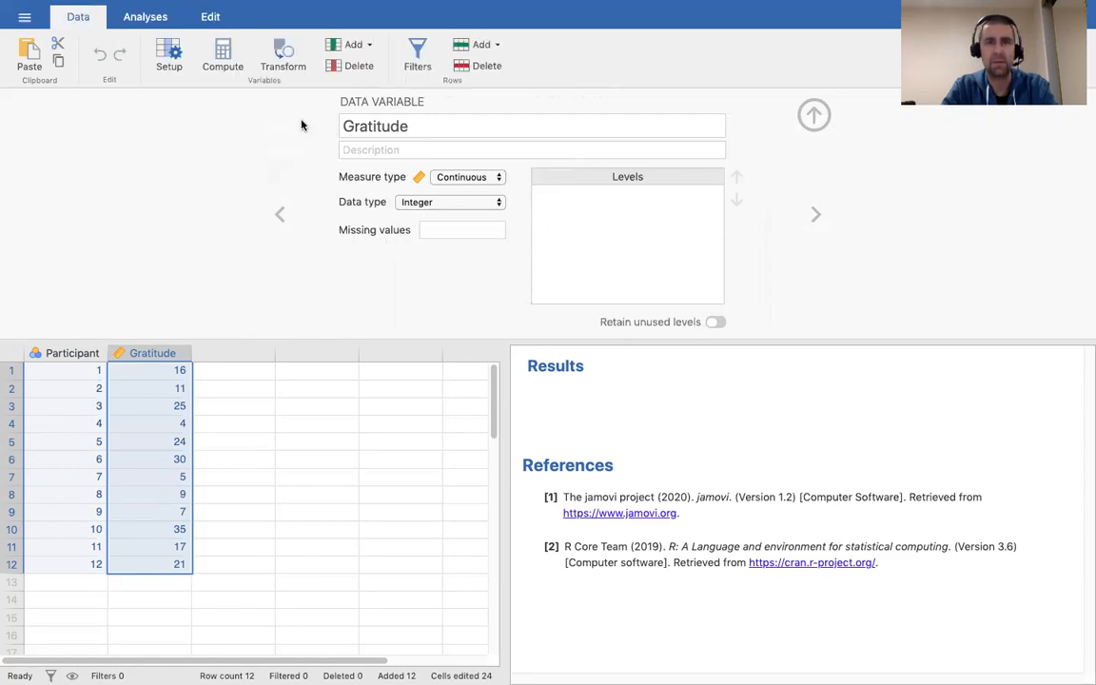
click(147, 19)
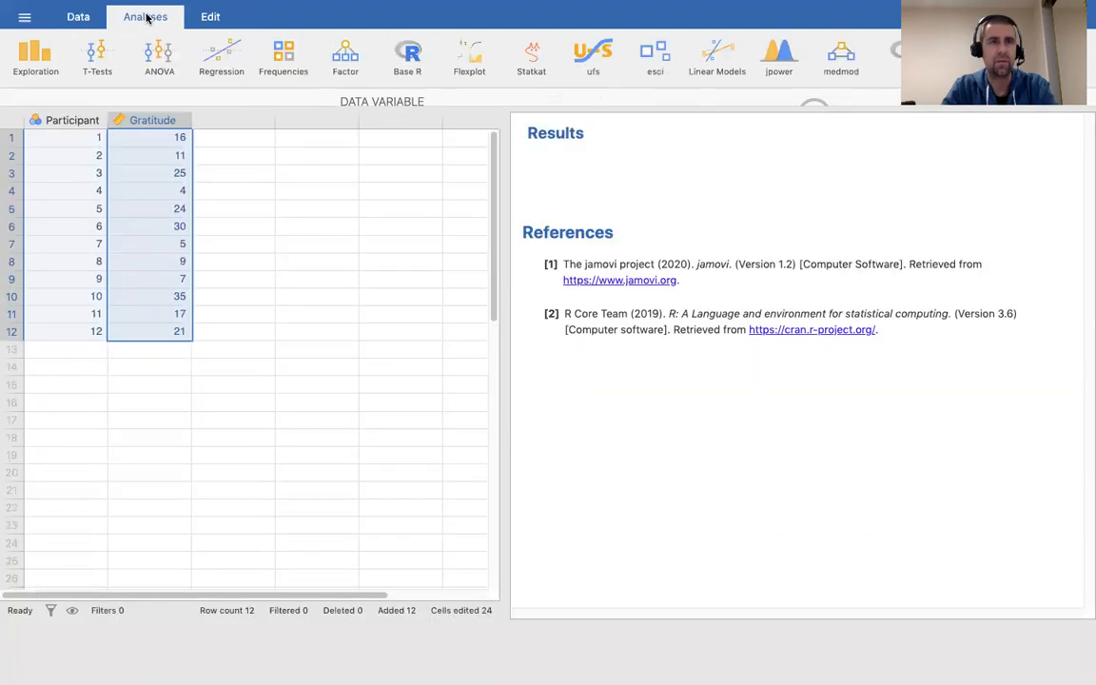
click(41, 68)
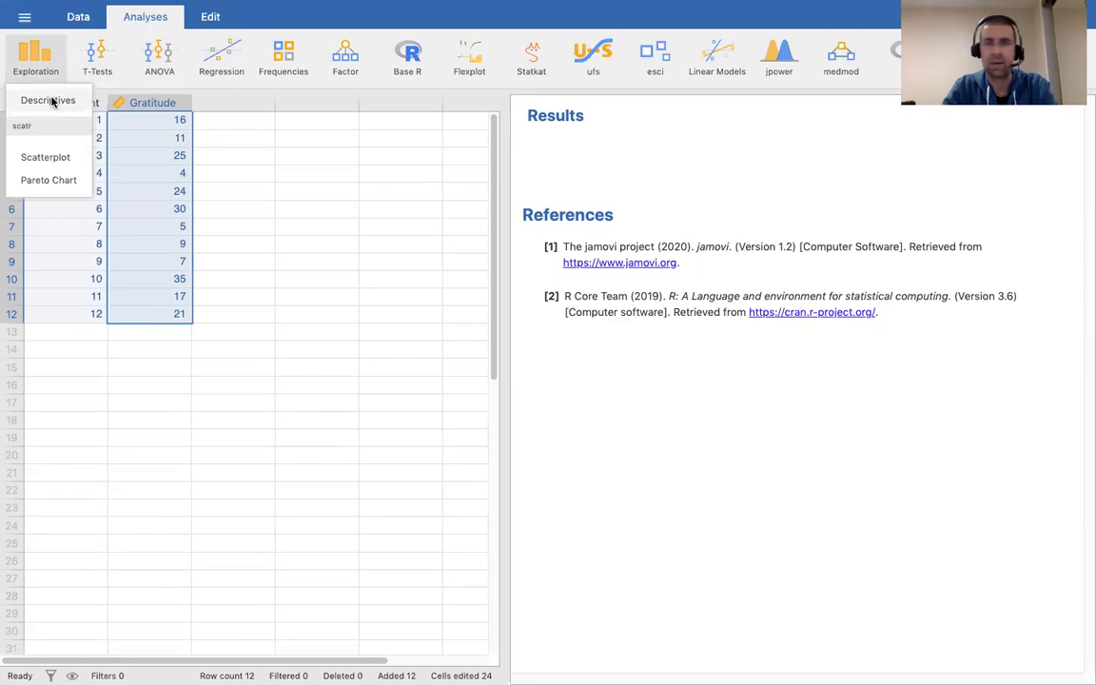
Run Descriptives on Gratitude, showing N 12, mean 17.00, median 16.50, range 4–35.
click(55, 100)
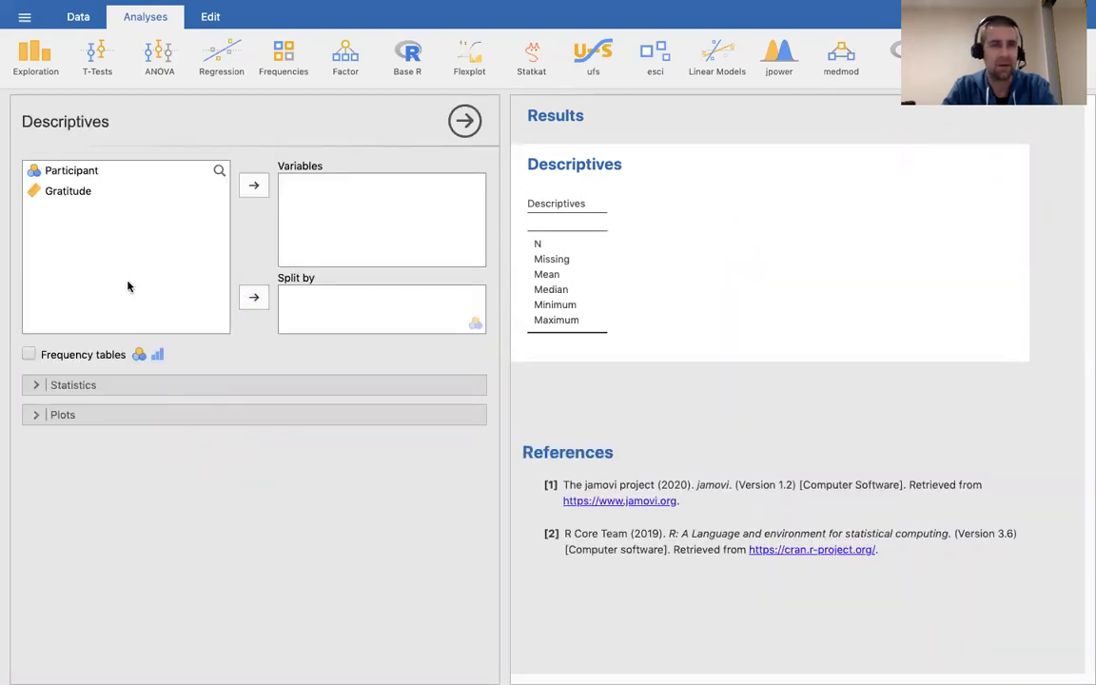
click(61, 192)
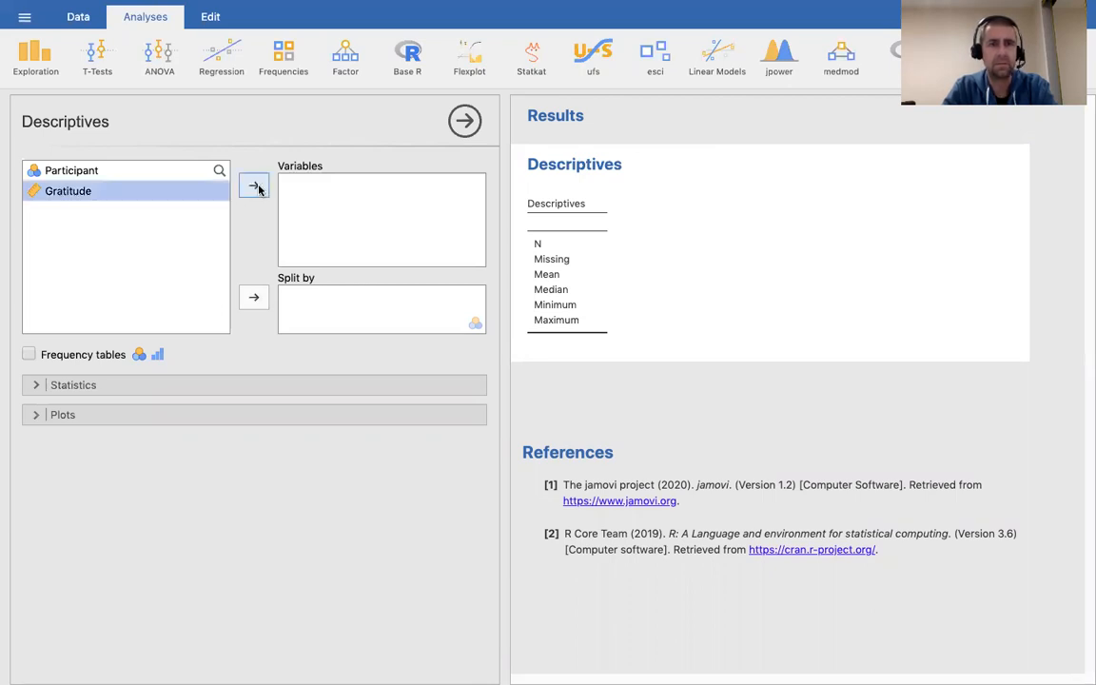
click(254, 187)
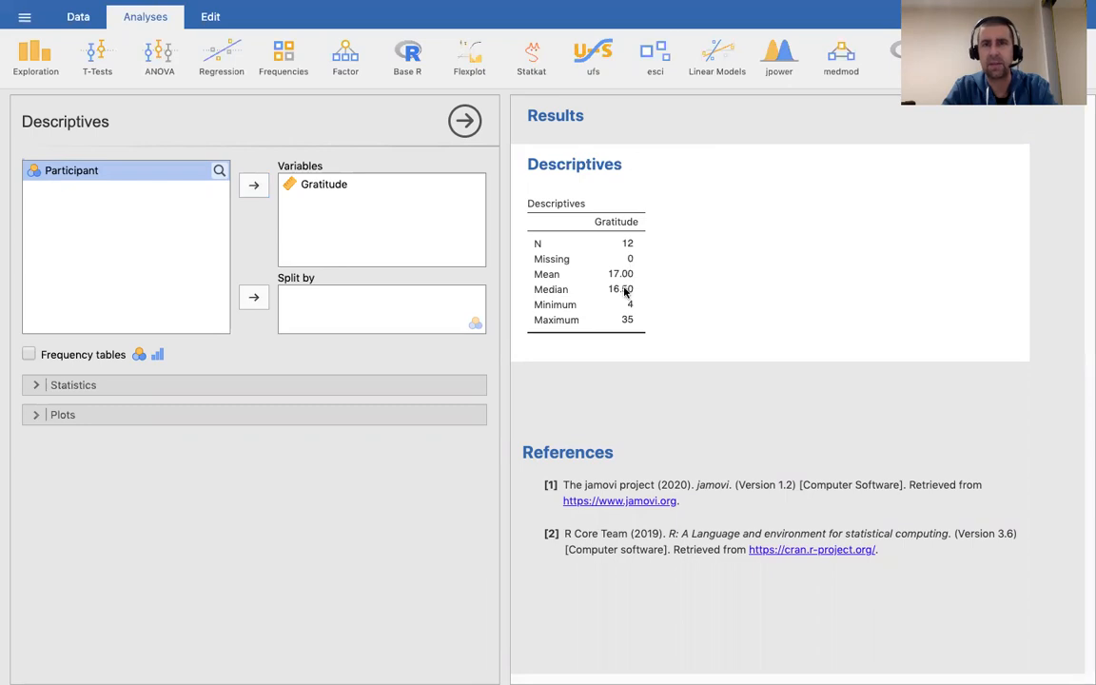
Drop median, missing, minimum and maximum; show SD 10.16 and SE mean 2.93 for Gratitude.
click(193, 384)
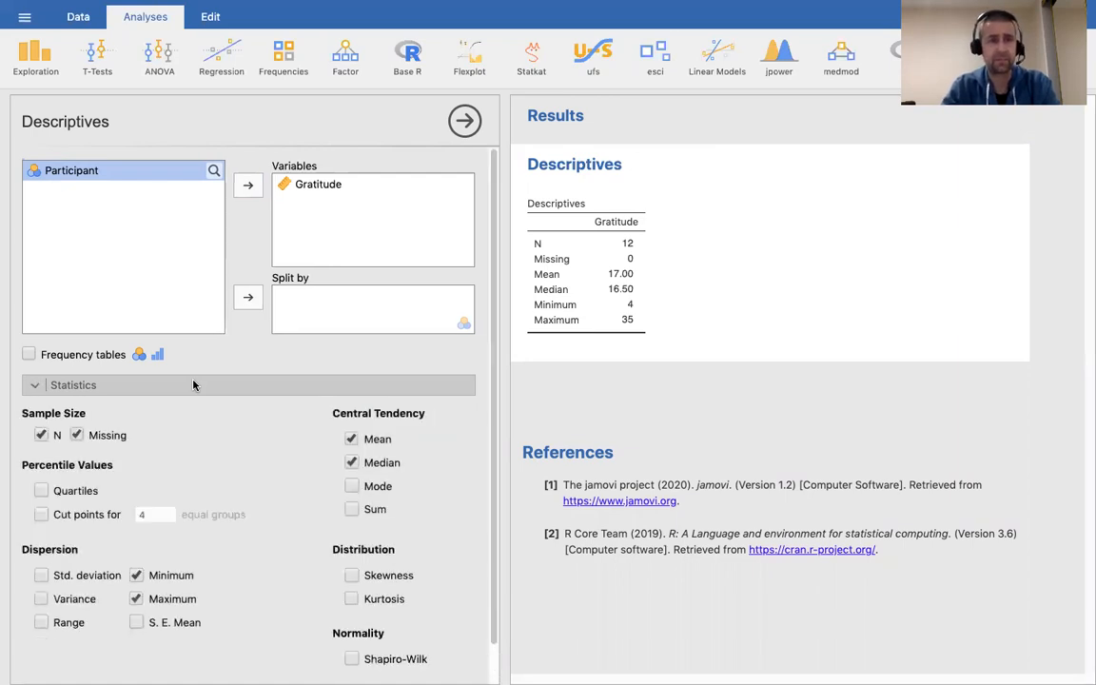
click(351, 462)
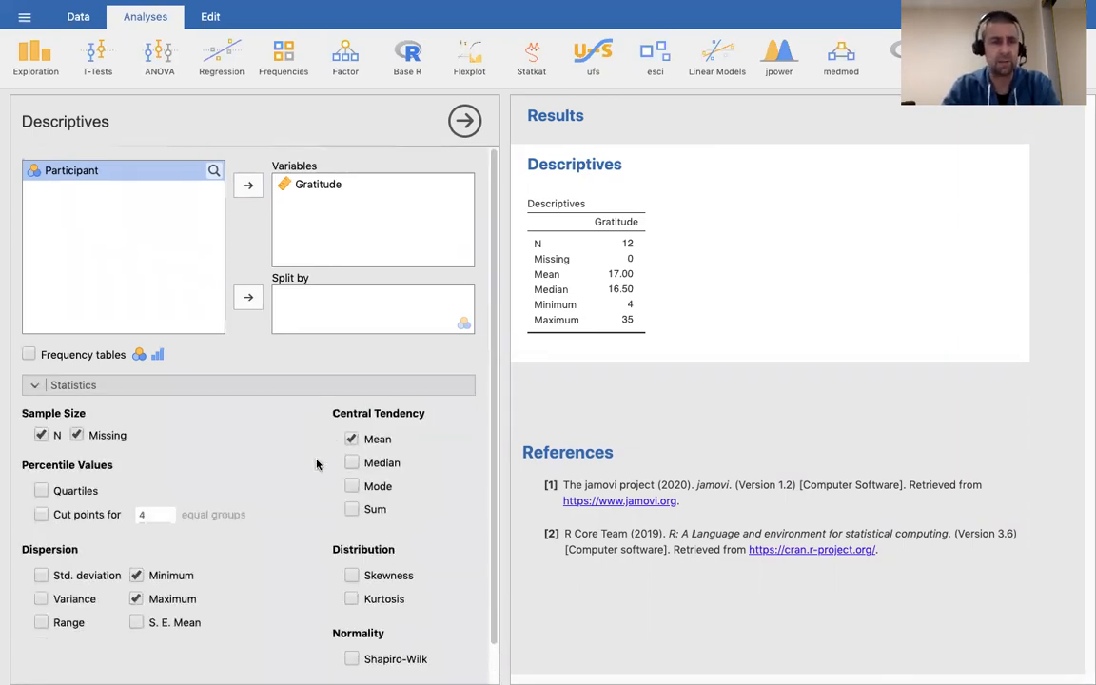
click(78, 435)
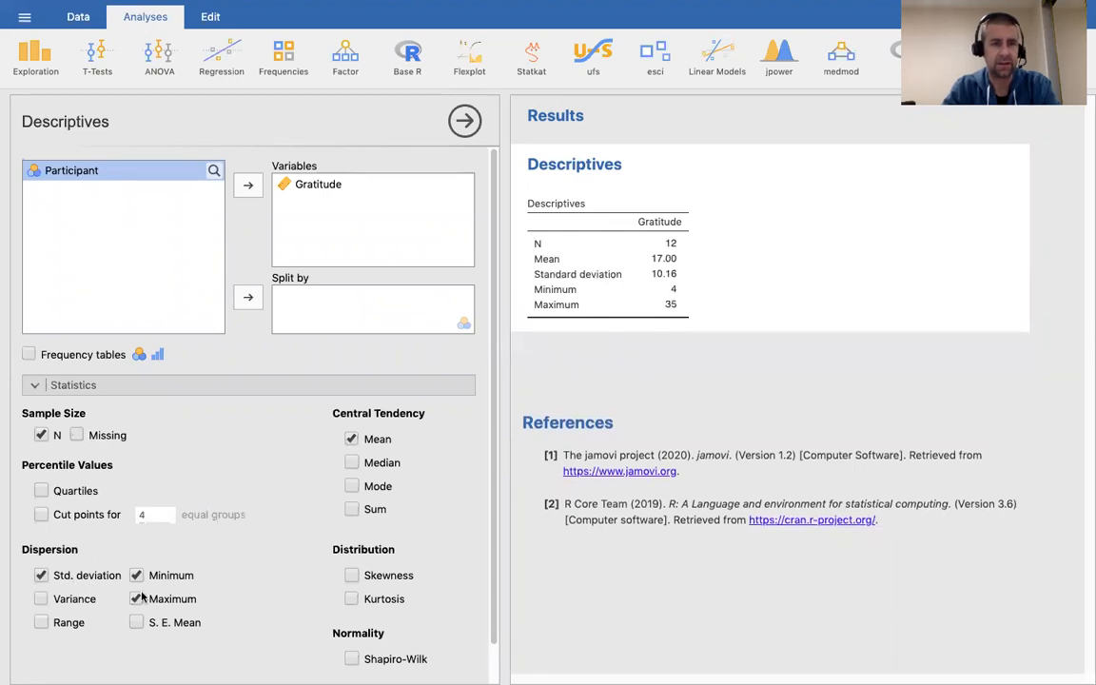
click(136, 574)
click(136, 599)
click(136, 623)
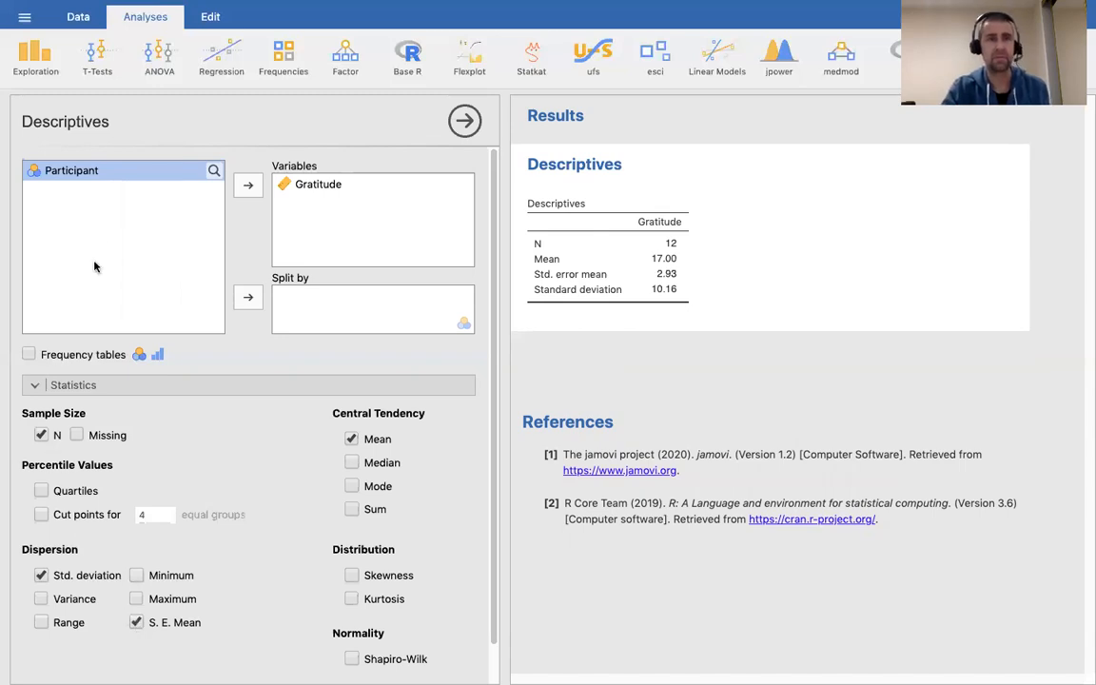
click(92, 69)
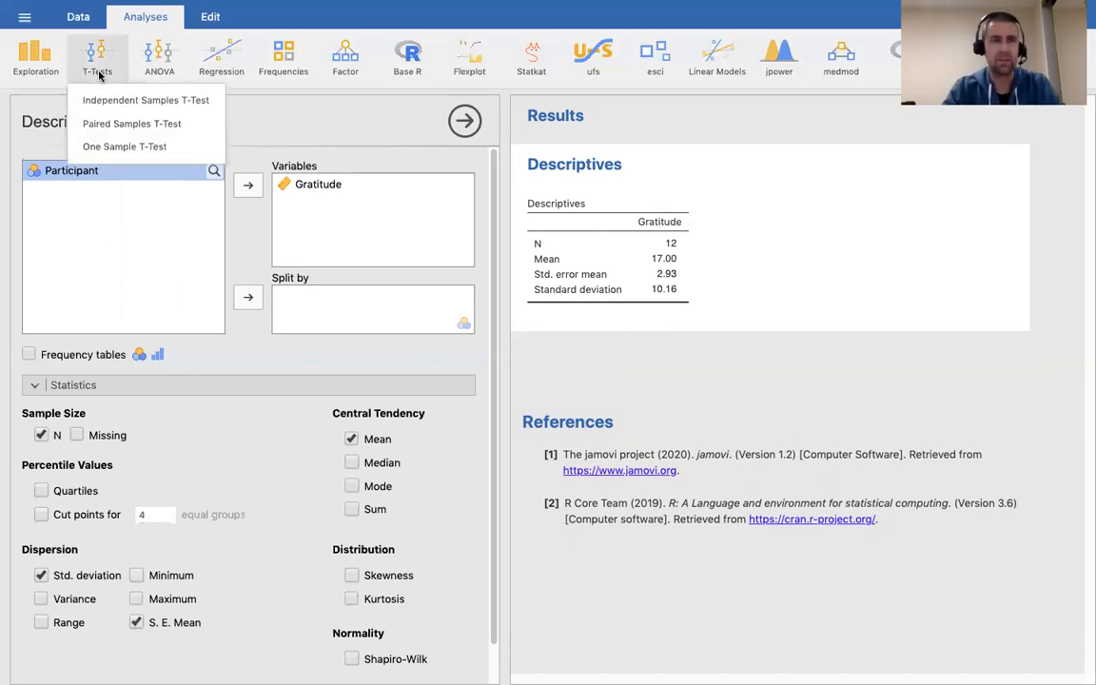
Add a One Sample T-Test analysis with the Student's test unticked.
click(190, 151)
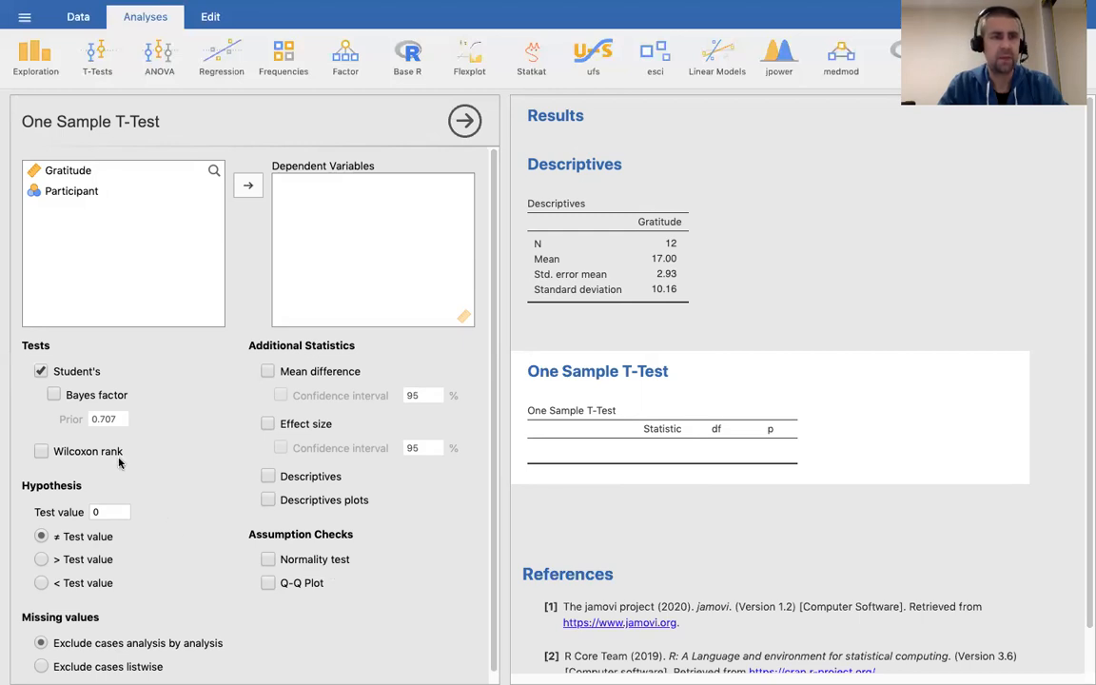
click(41, 371)
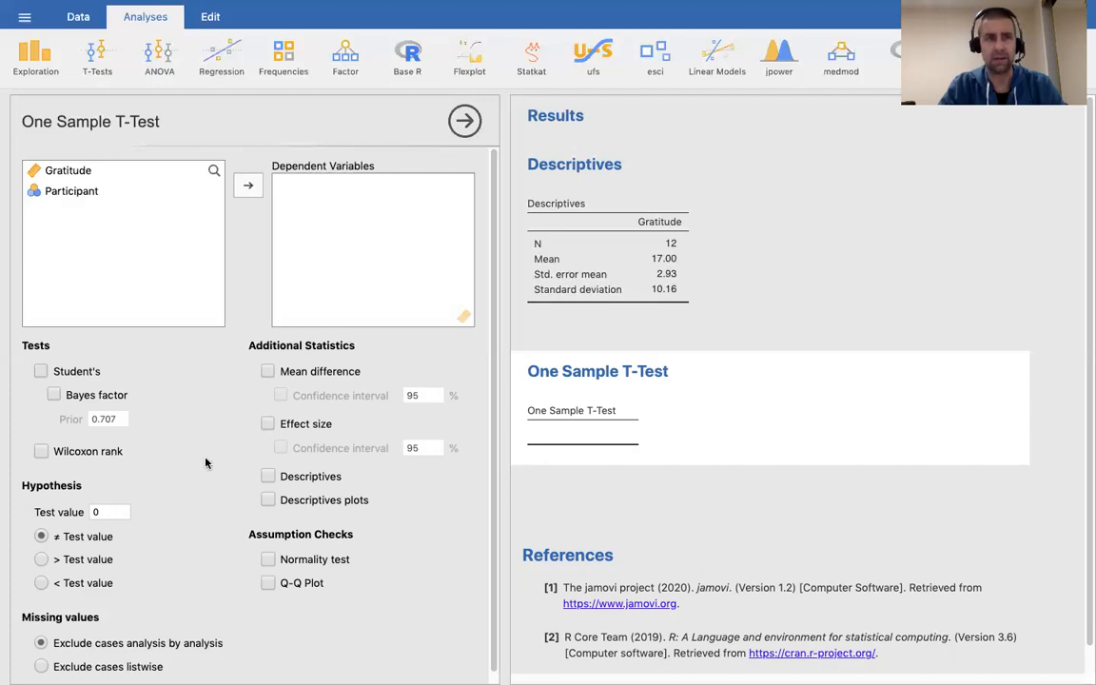
Move Gratitude into the one-sample t-test's Dependent Variables and select the test value.
click(87, 172)
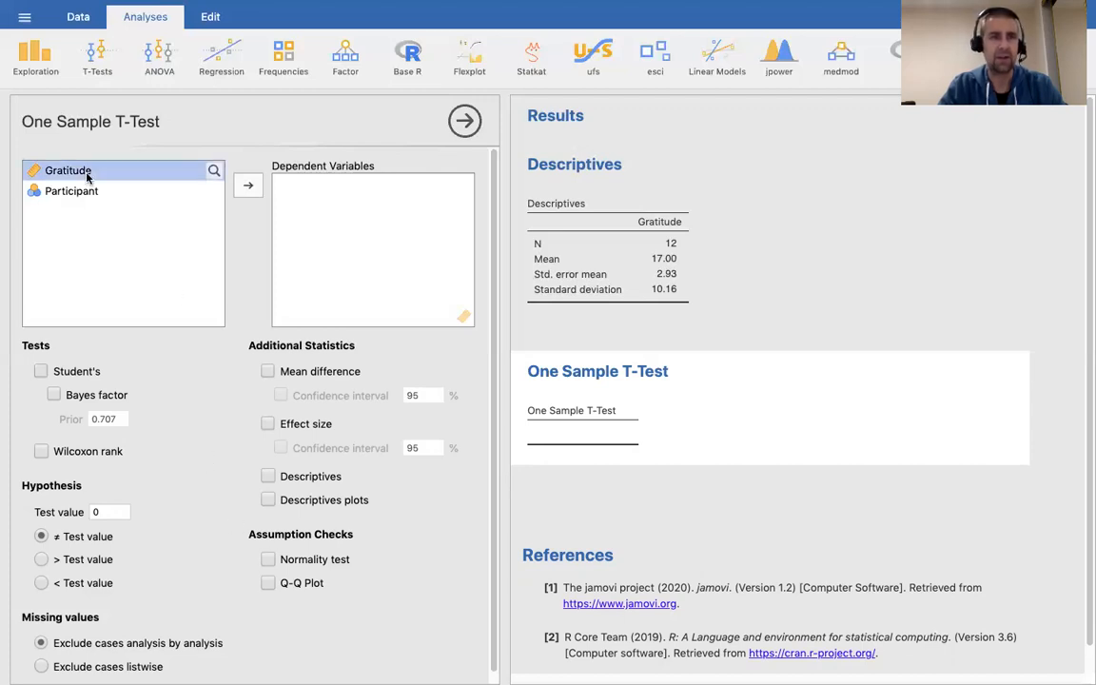
click(249, 187)
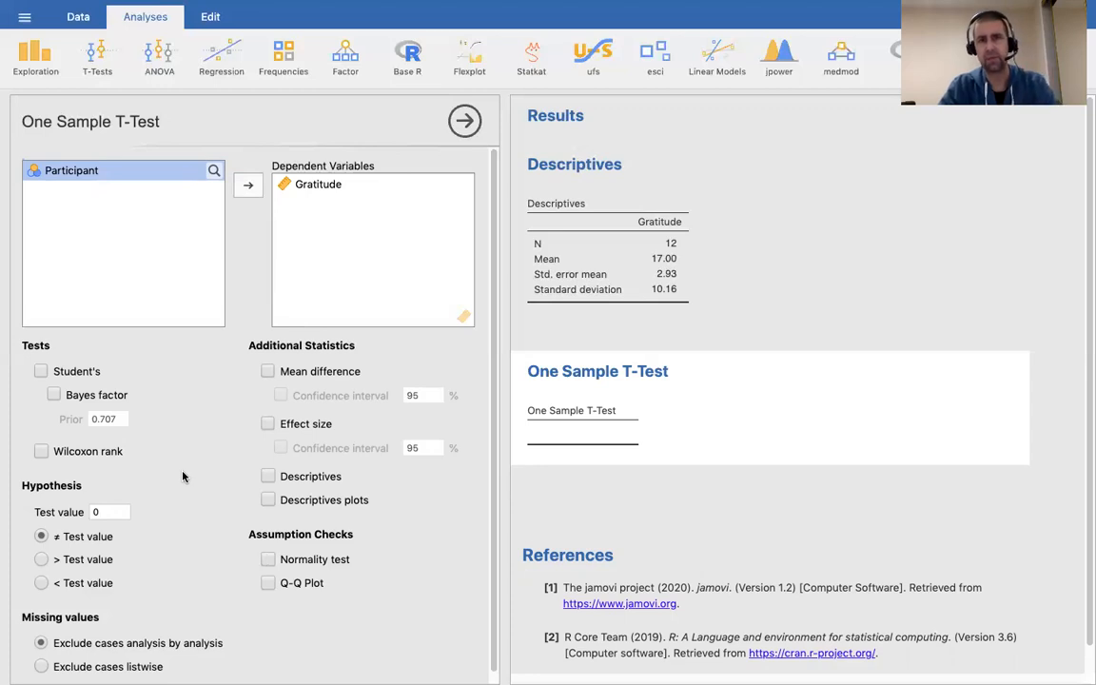
click(114, 511)
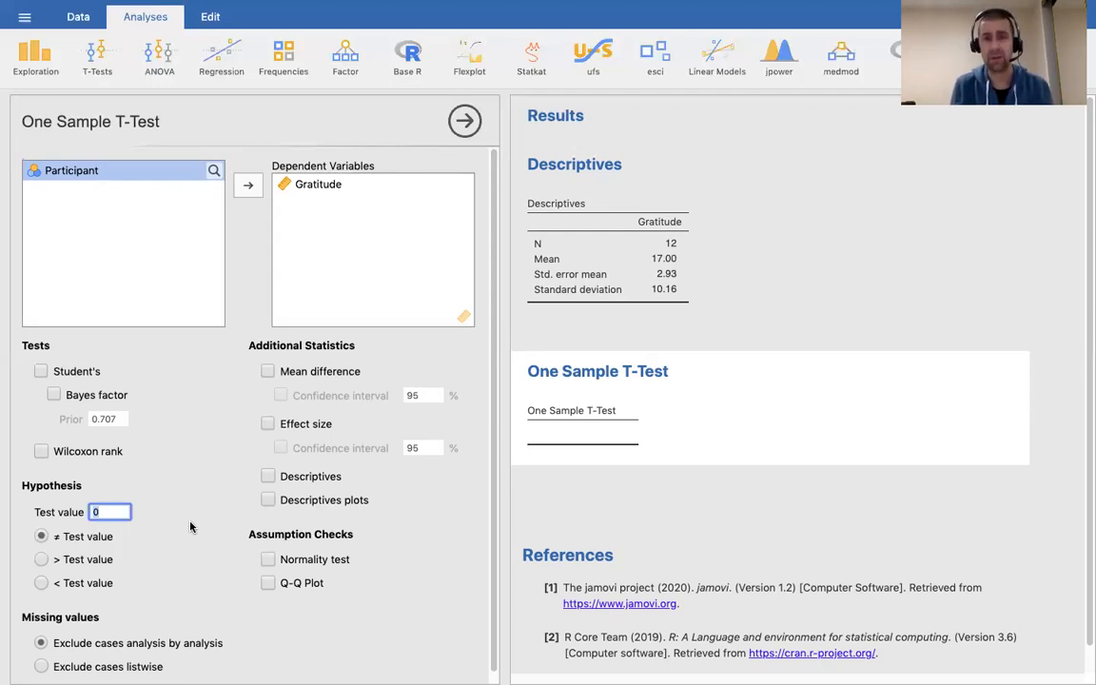
Set the hypothesised test value to 14.
text(14)
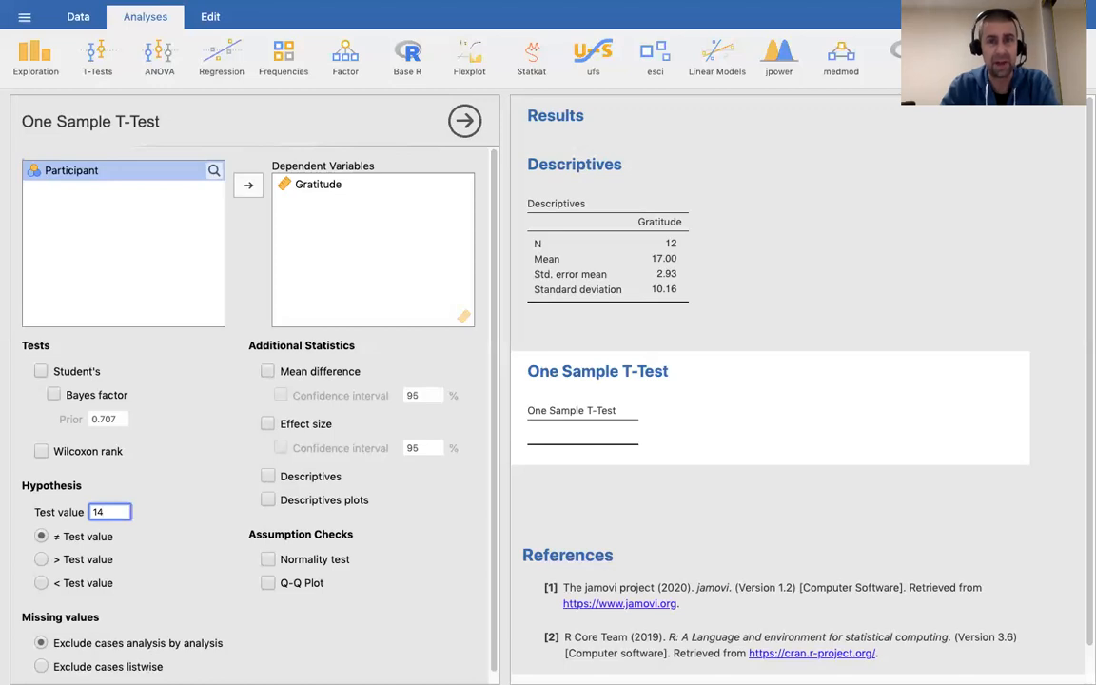
click(147, 547)
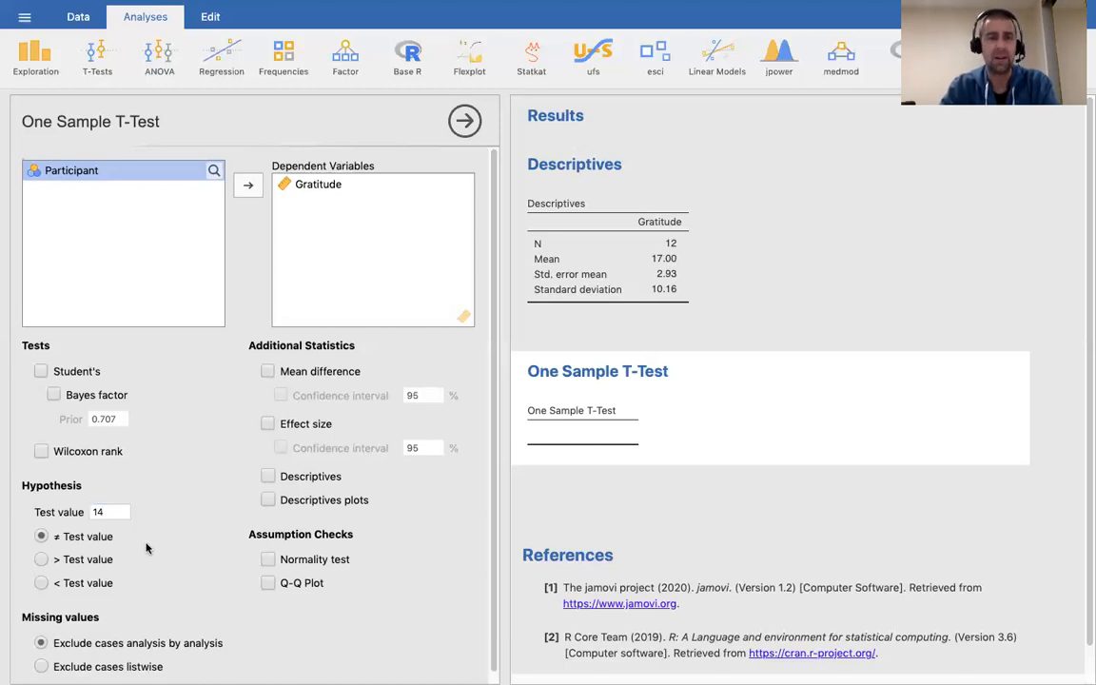
Tick Normality test (Shapiro-Wilk 0.95, p = 0.631) and Q-Q Plot for Gratitude.
click(268, 559)
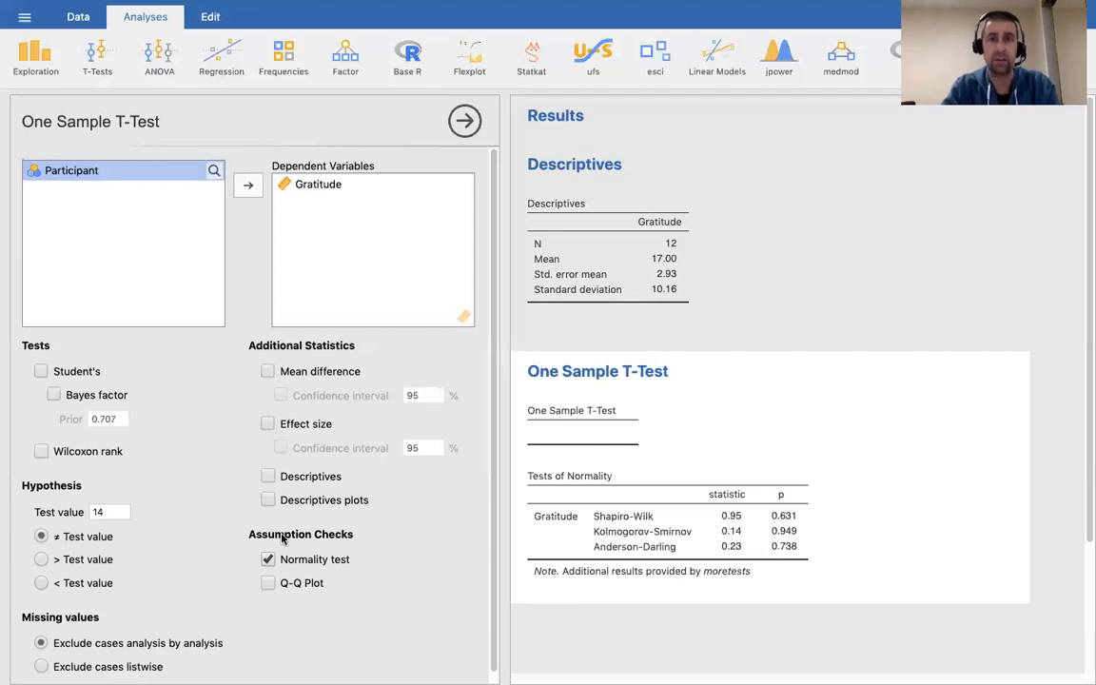
click(269, 585)
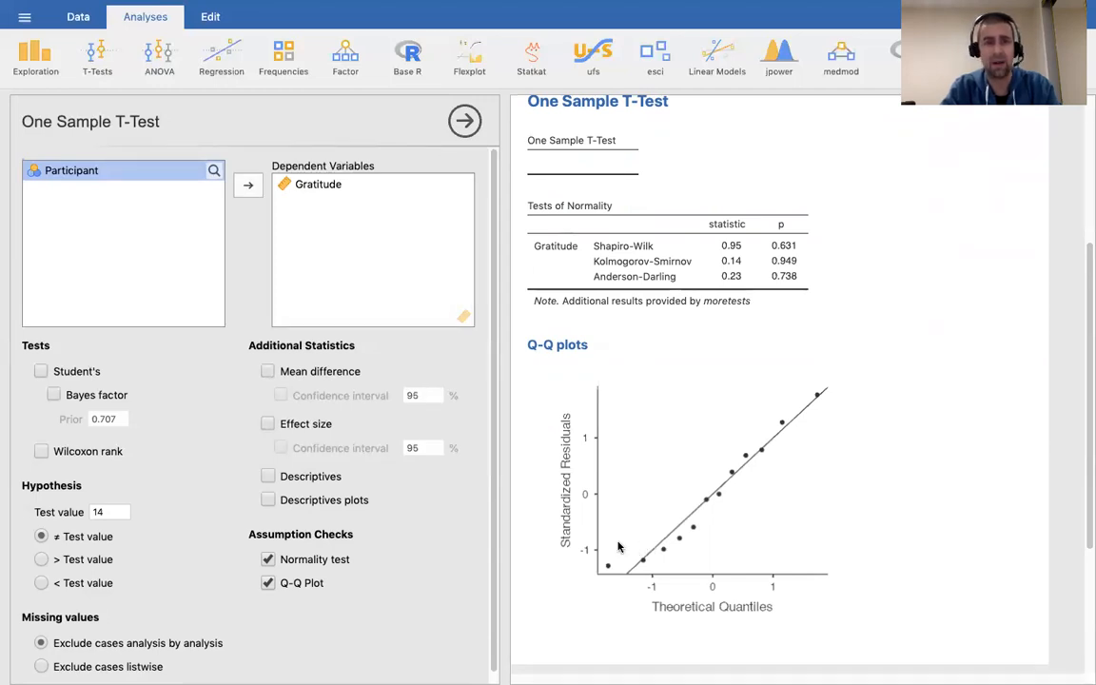
click(268, 584)
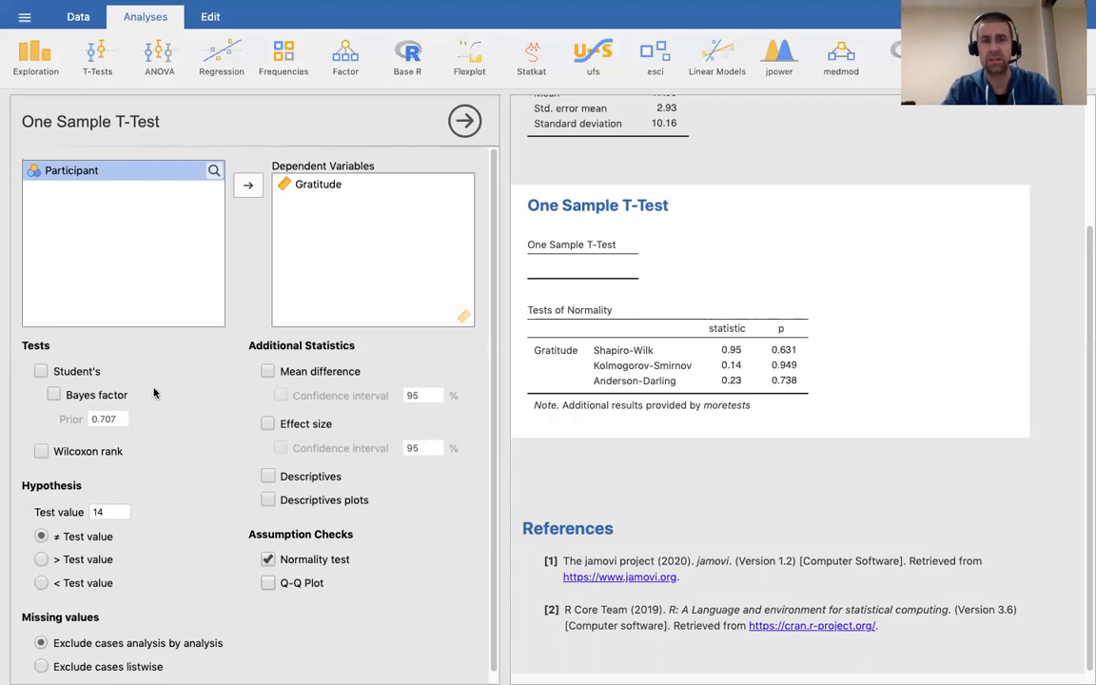
Tick Student's test, reporting t = 1.02, df 11, p = 0.328 against 14.
click(80, 372)
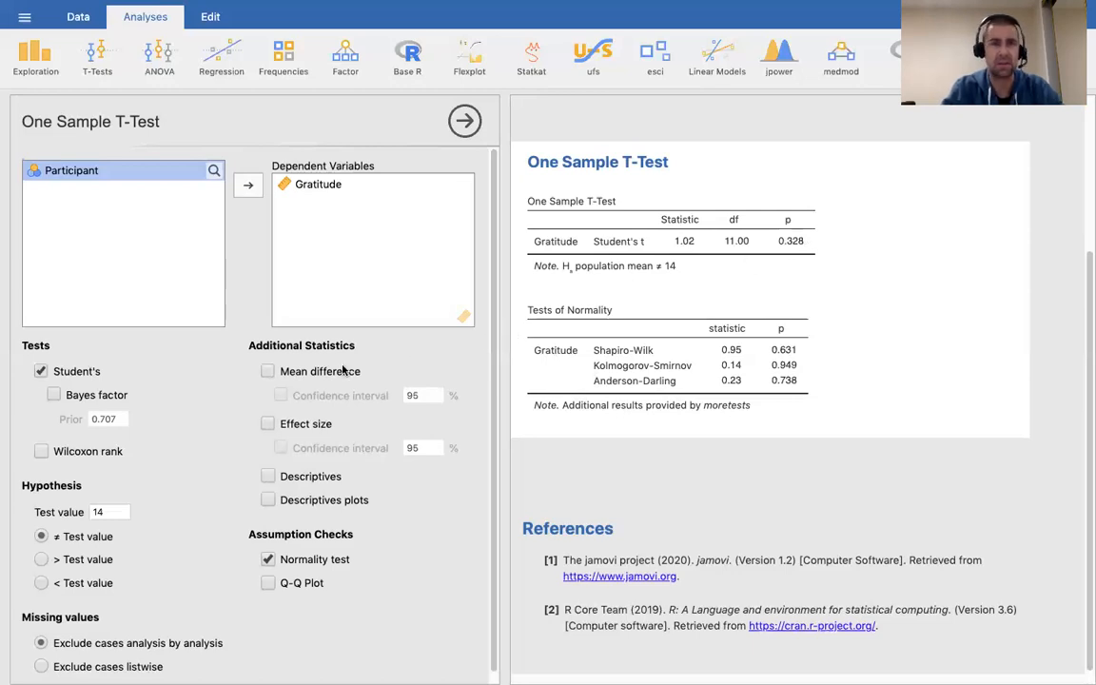
Add the mean difference 3.00 with its 95% confidence interval −3.46 to 9.46.
click(268, 372)
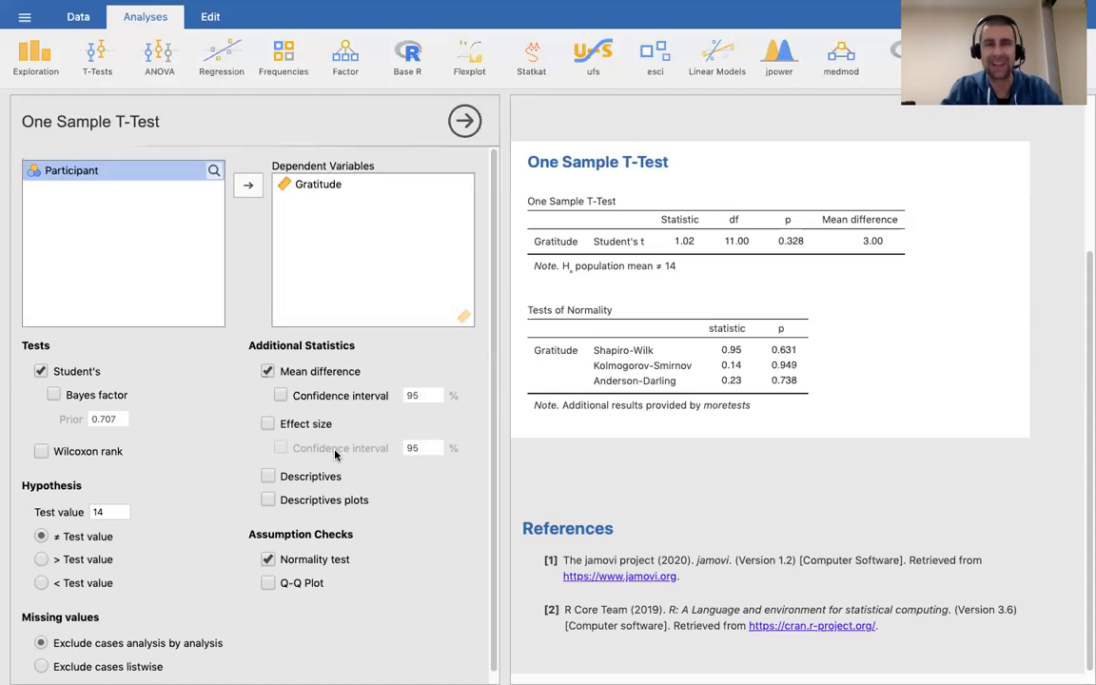
click(281, 395)
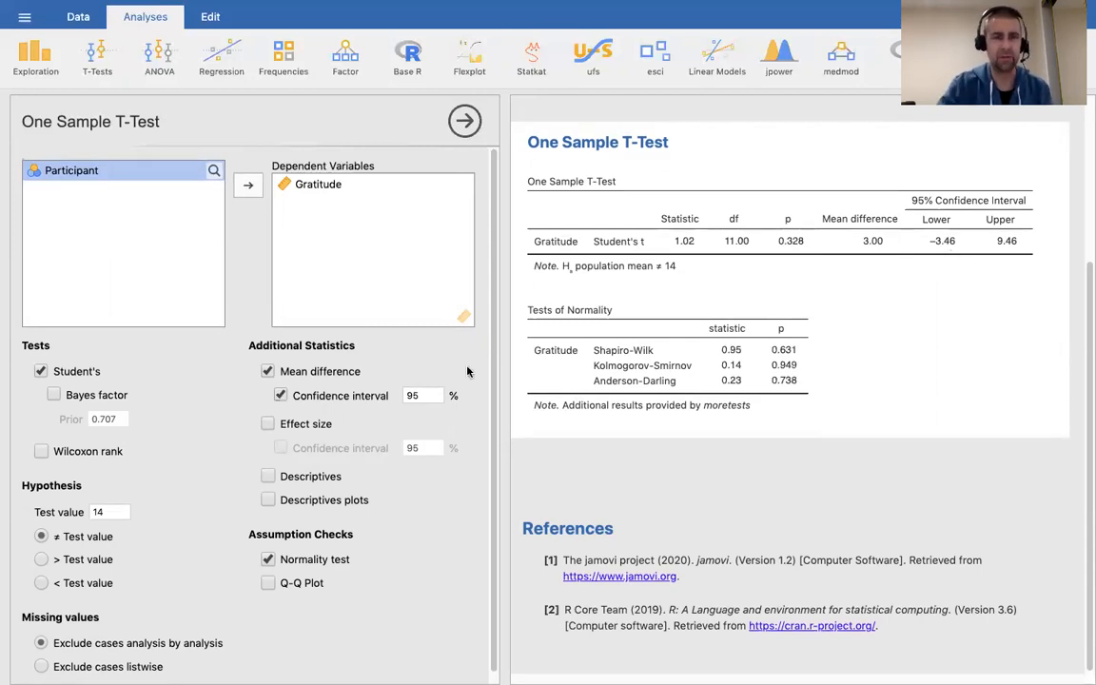
scroll(445, 376, down, 1)
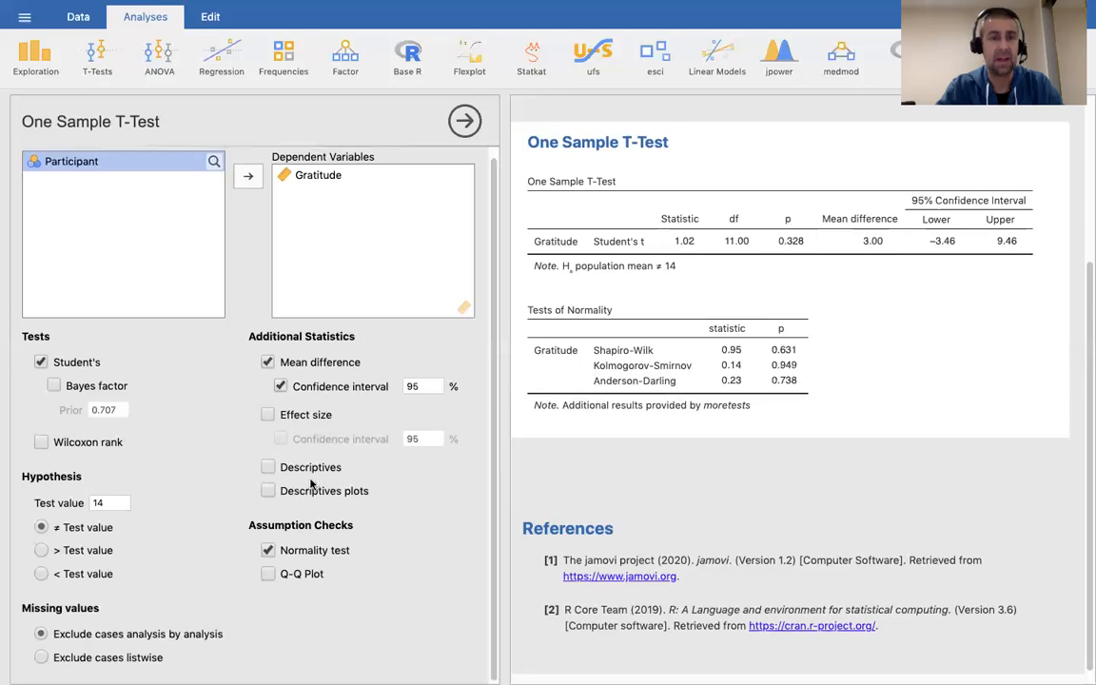
Turn on the Descriptives plots option to chart the Gratitude mean with 95% CI and median.
click(269, 492)
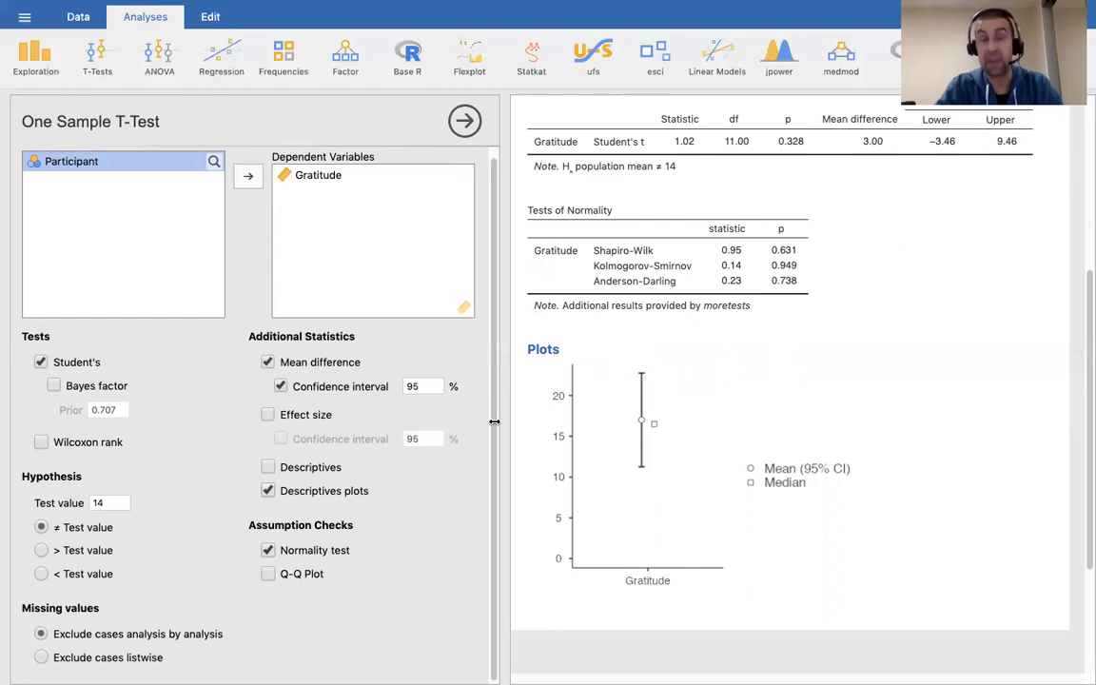
Tick Descriptives to list Gratitude's N 12, mean 17.00, median 16.50, SD 10.16, SE 2.93.
click(268, 467)
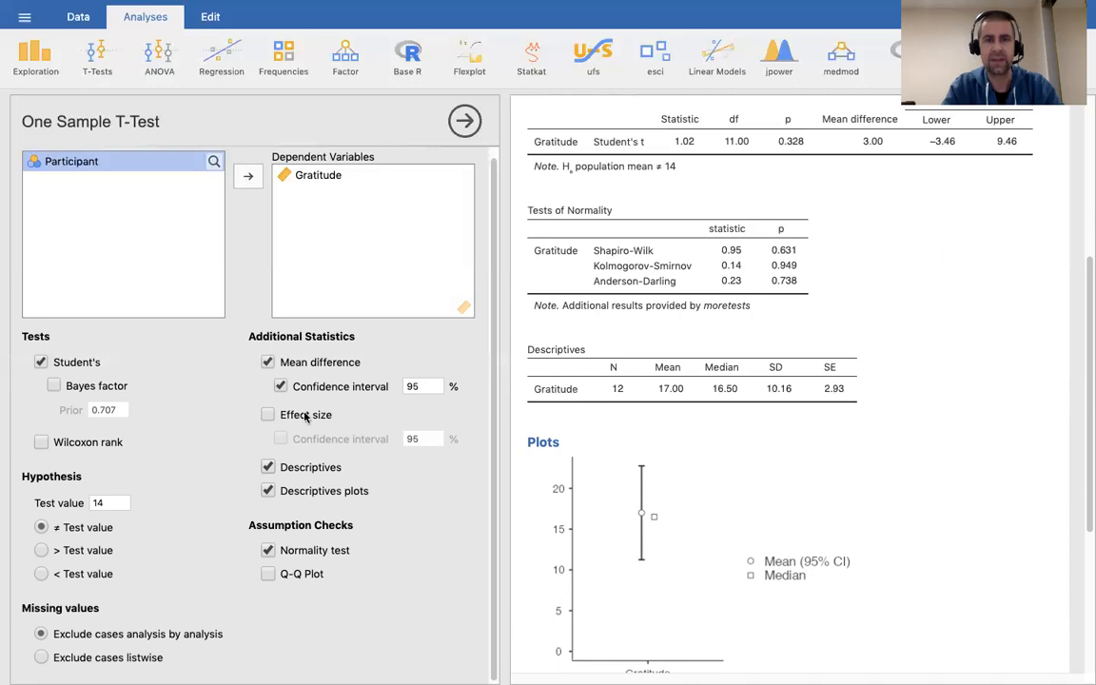
click(268, 415)
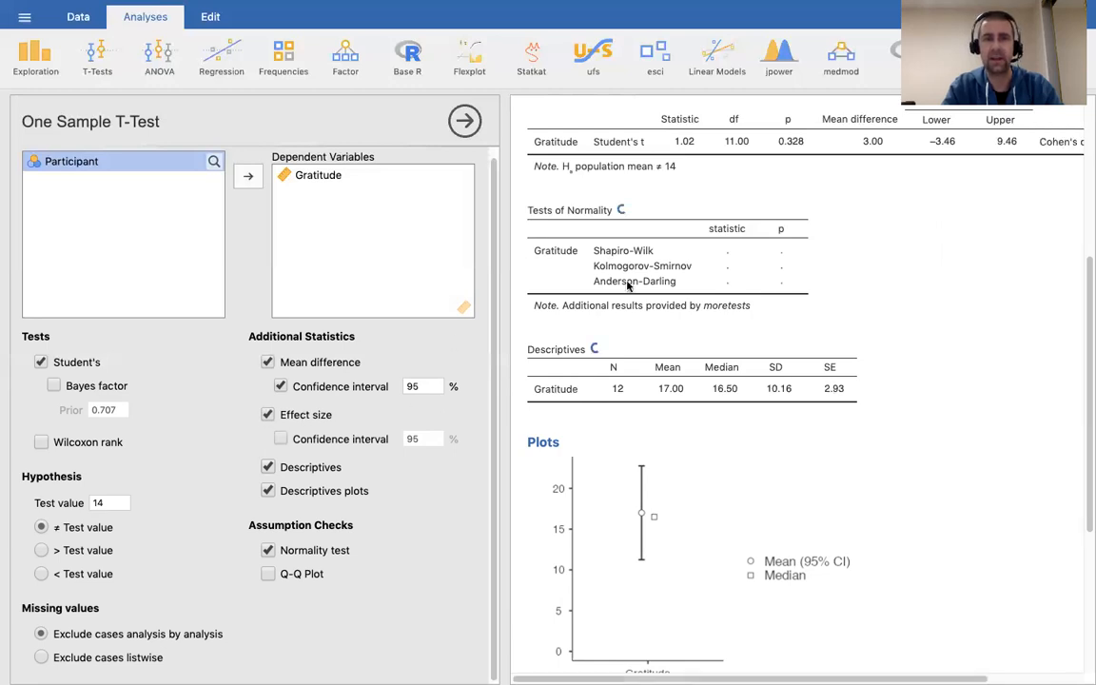
scroll(932, 229, right, 1)
scroll(933, 228, right, 4)
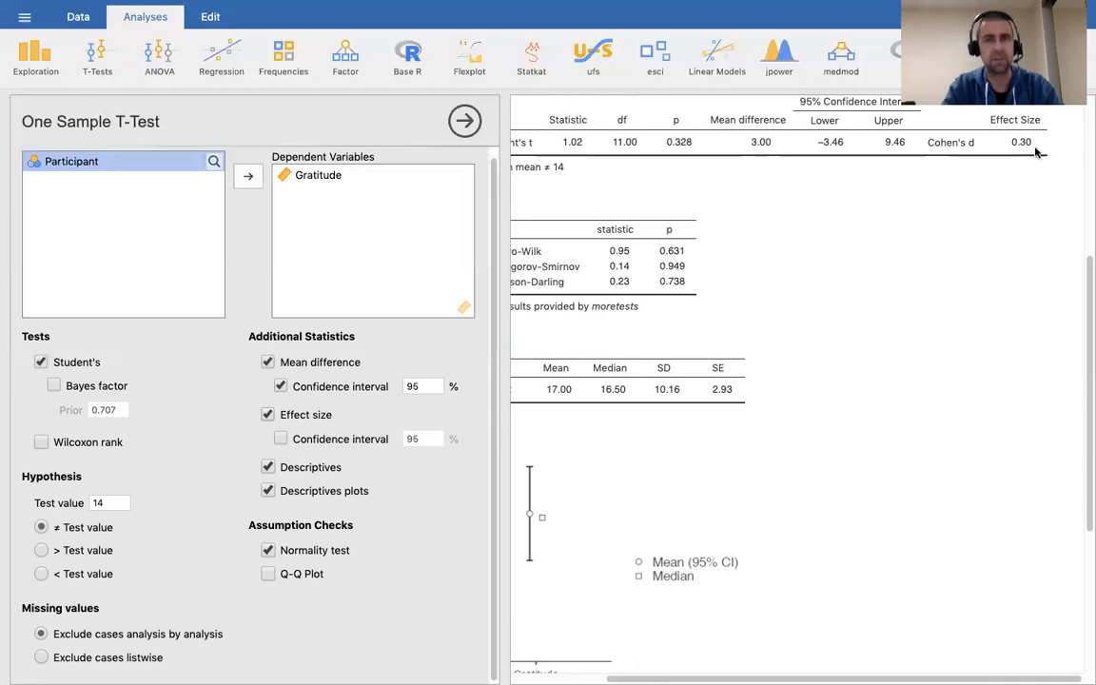
scroll(894, 234, left, 2)
scroll(894, 234, up, 2)
scroll(894, 234, right, 1)
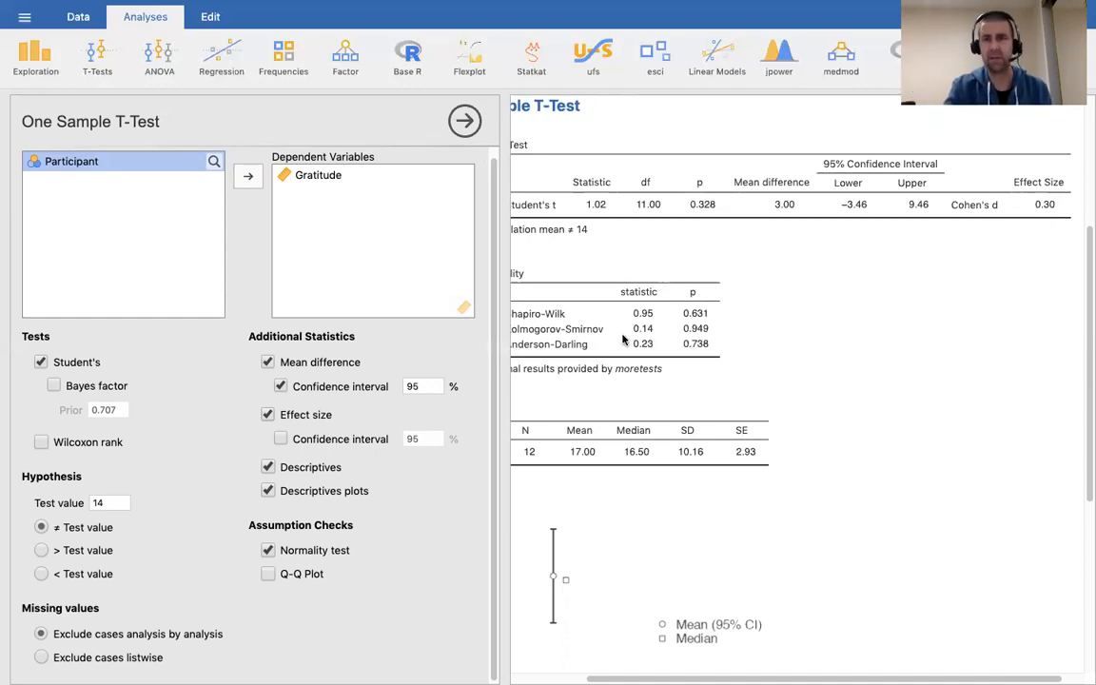
Add a 95% confidence interval for Cohen's d (−0.29 to 0.87) and view it in the results.
click(282, 439)
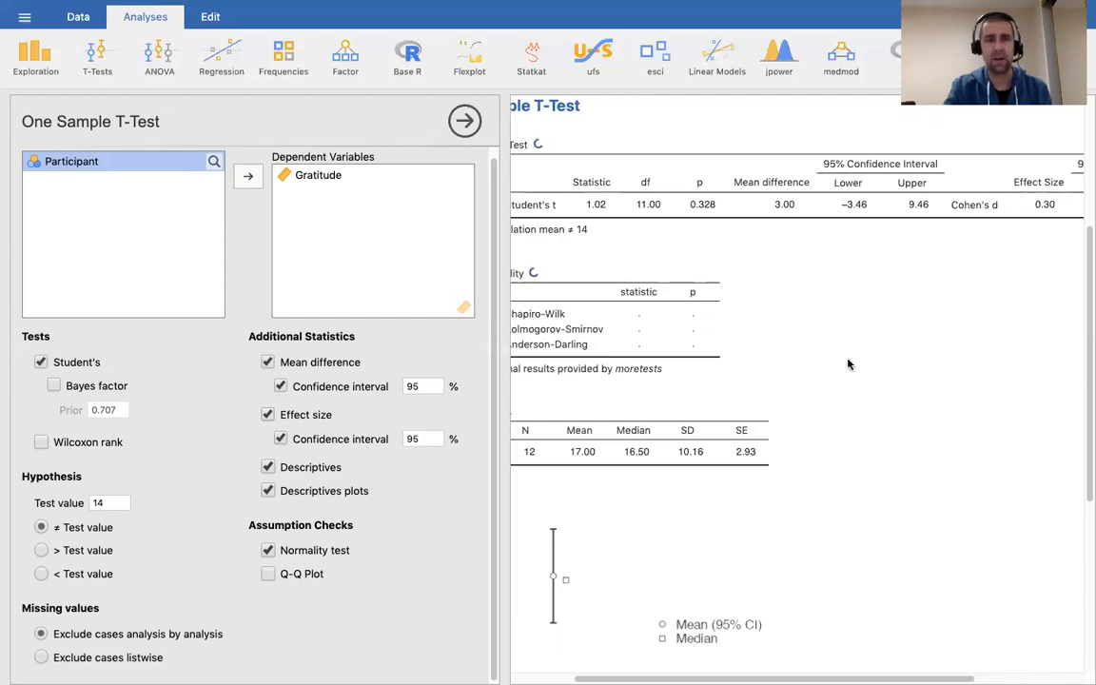
scroll(848, 364, right, 2)
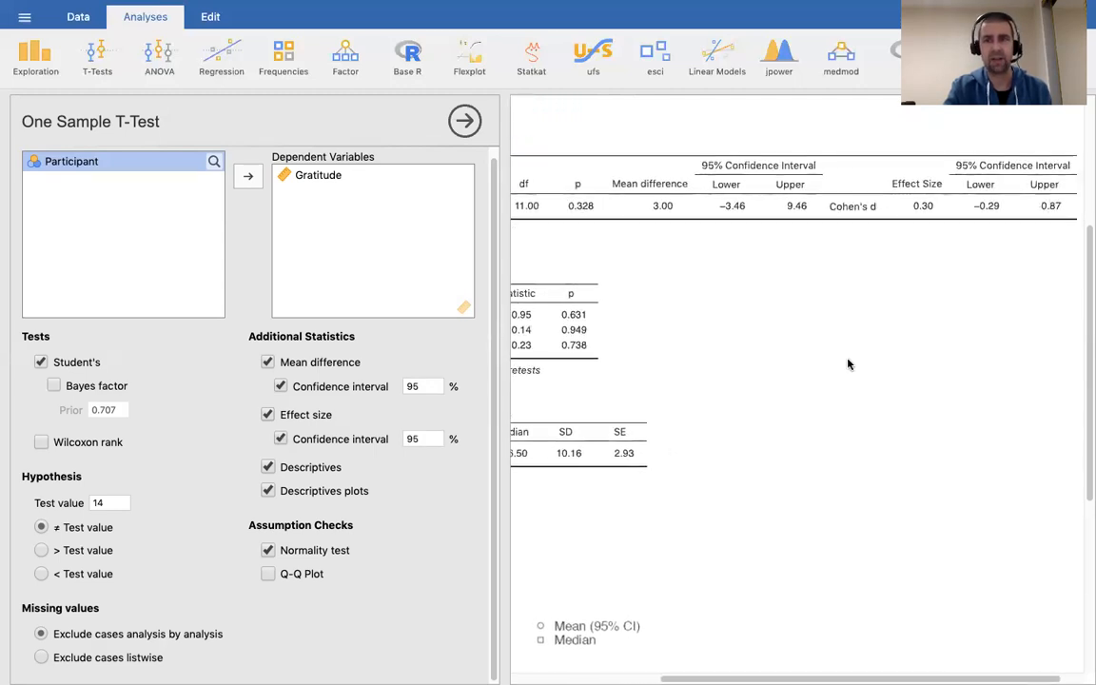